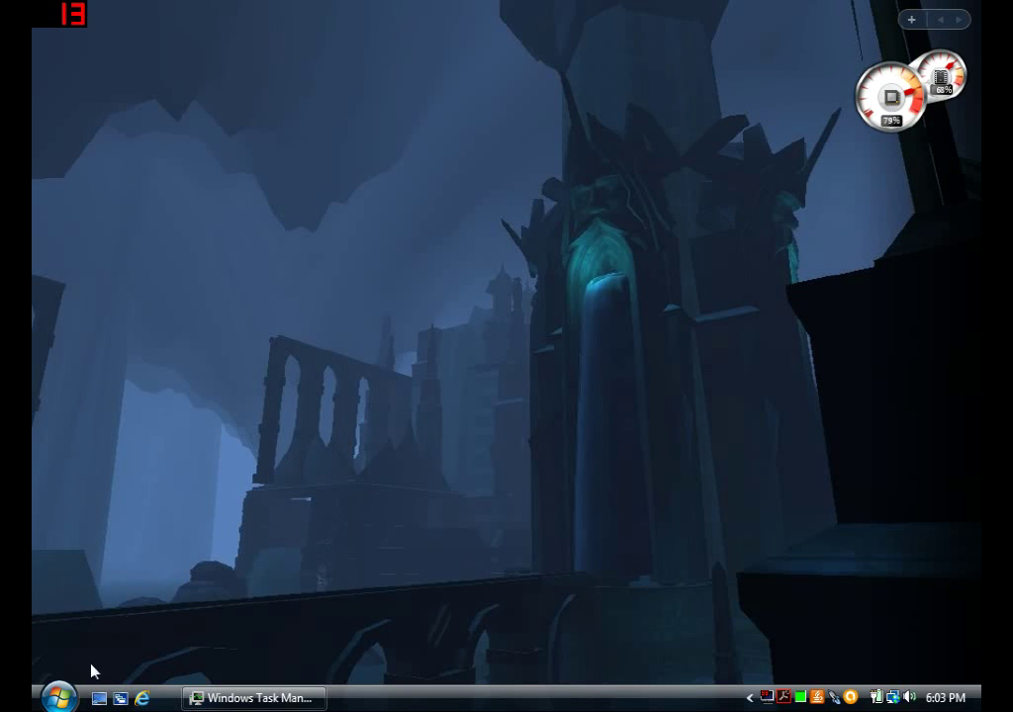
Launch Media Player Classic from the Start menu and open View > Options at Playback.
click(61, 697)
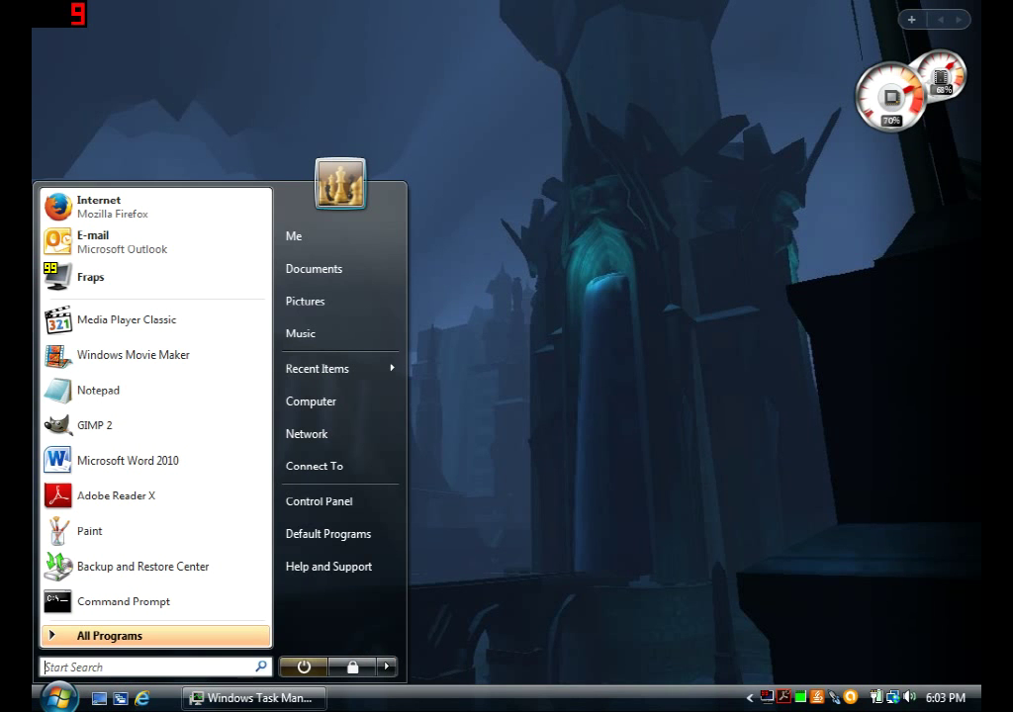
click(163, 324)
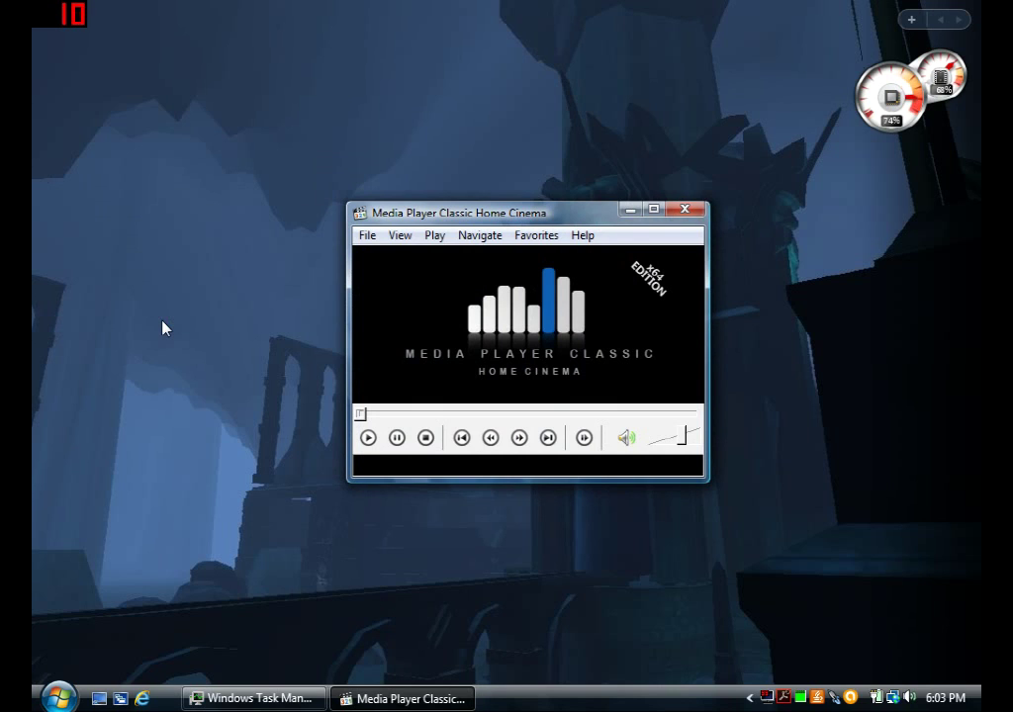
click(398, 243)
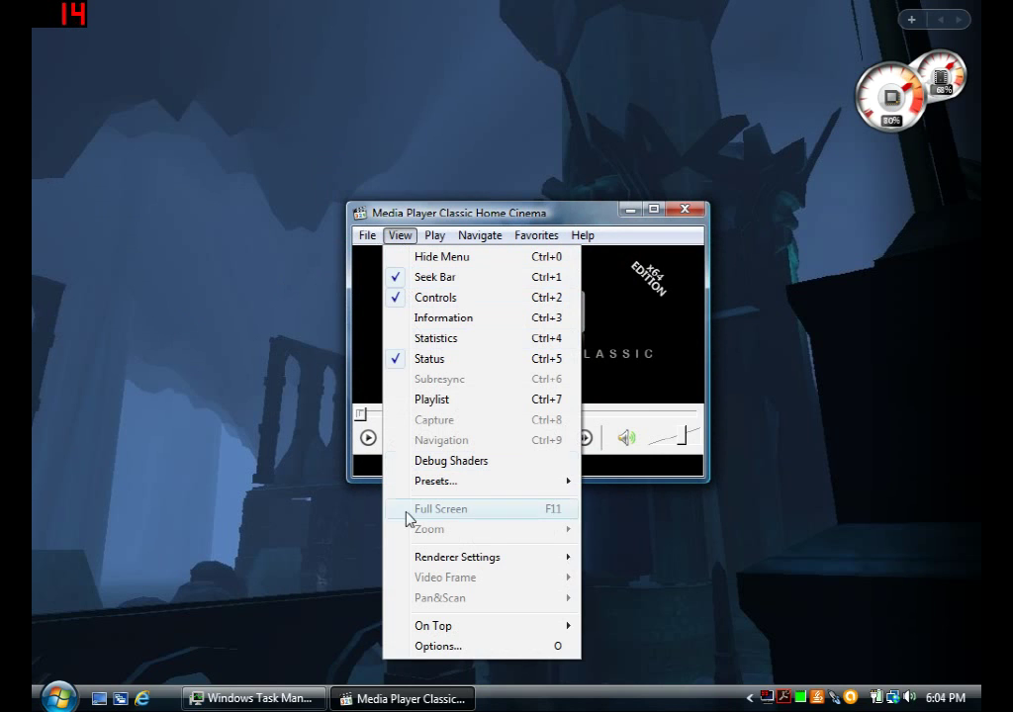
click(441, 649)
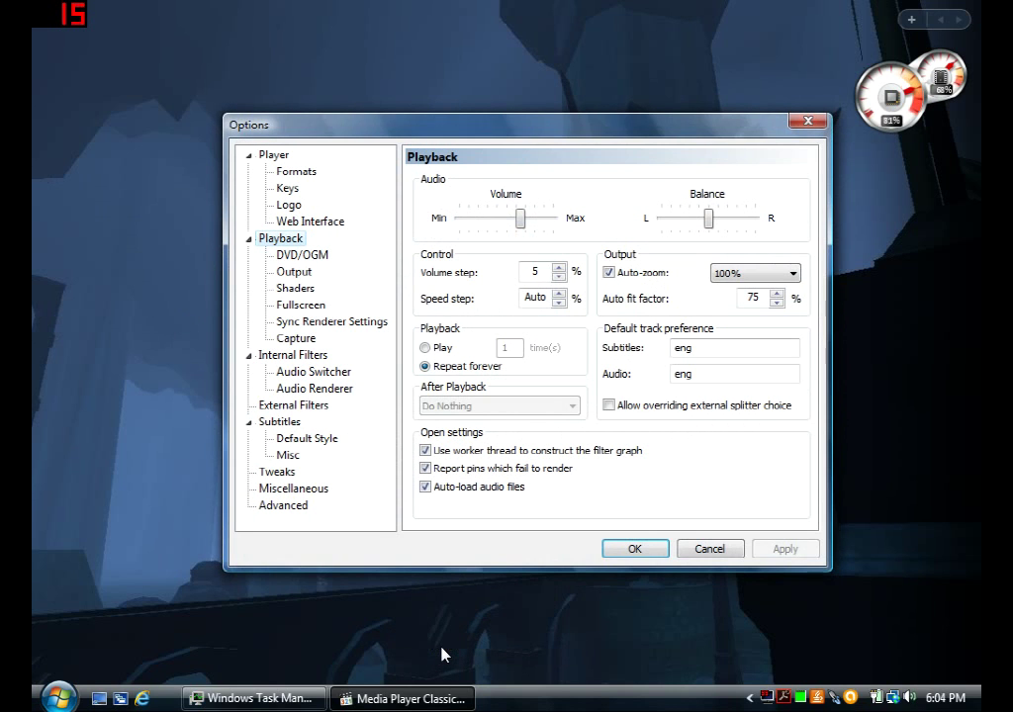
Switch the Playback page's repeat mode from 'Repeat forever' to 'Play 1 time'.
click(276, 160)
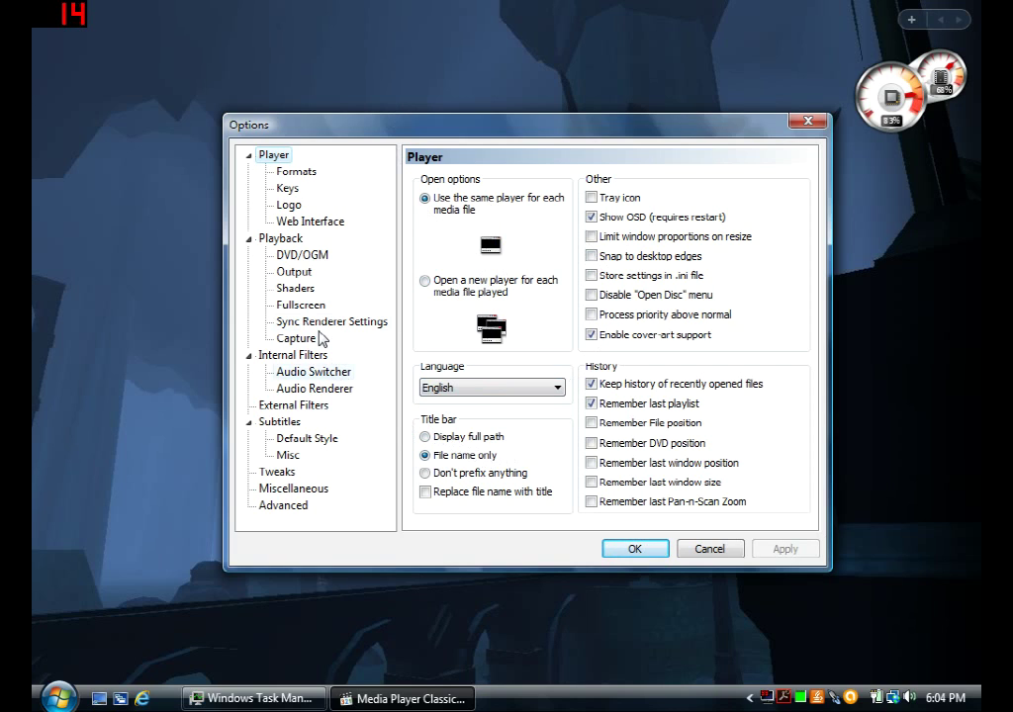
click(292, 242)
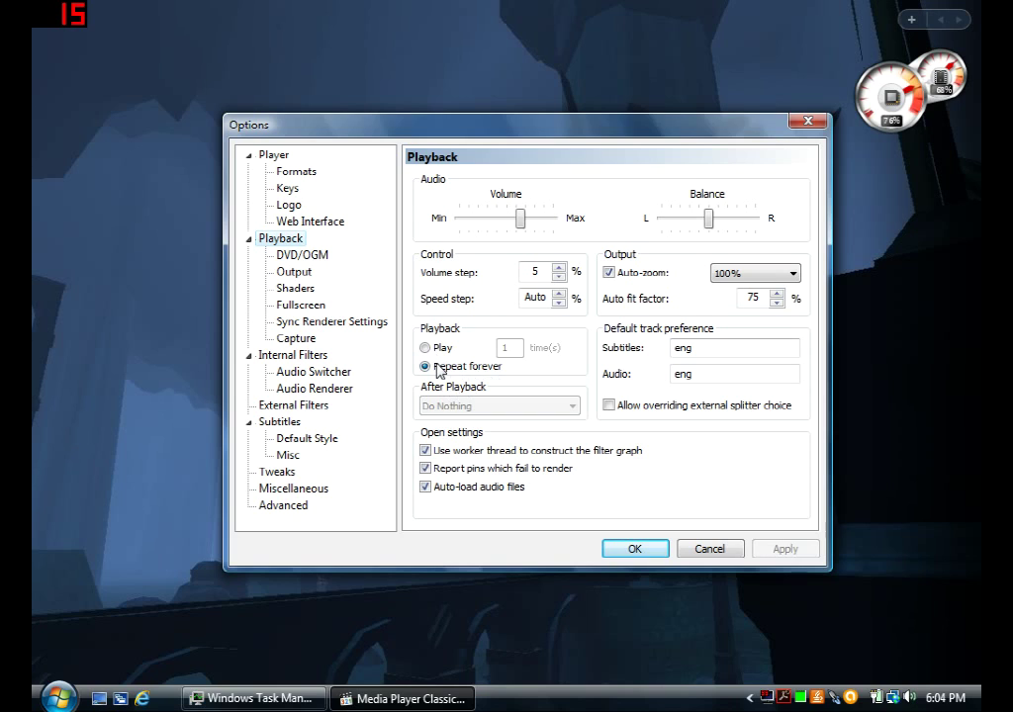
click(435, 350)
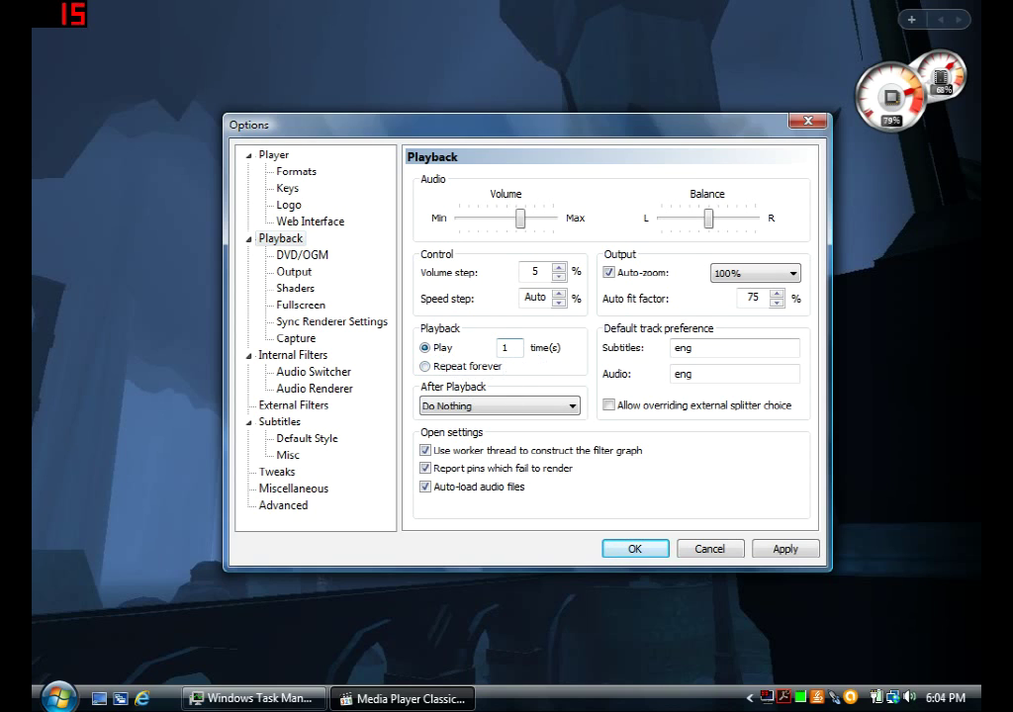
click(508, 347)
text(000)
key(BackSpace)
text(100)
key(BackSpace)
key(BackSpace)
key(BackSpace)
text(1)
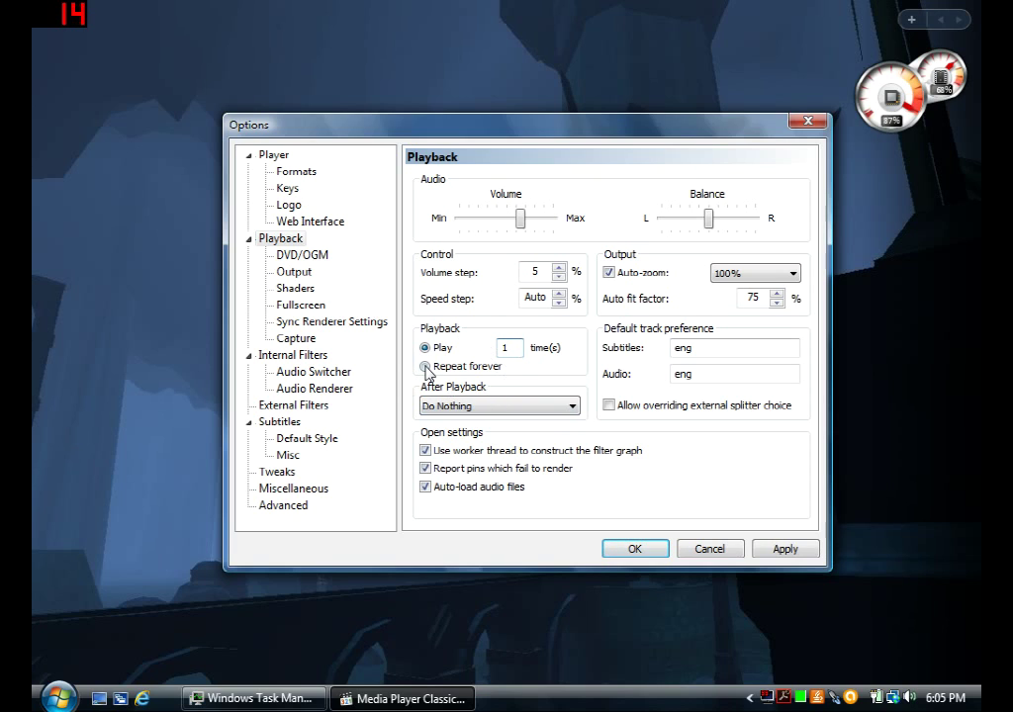
click(425, 367)
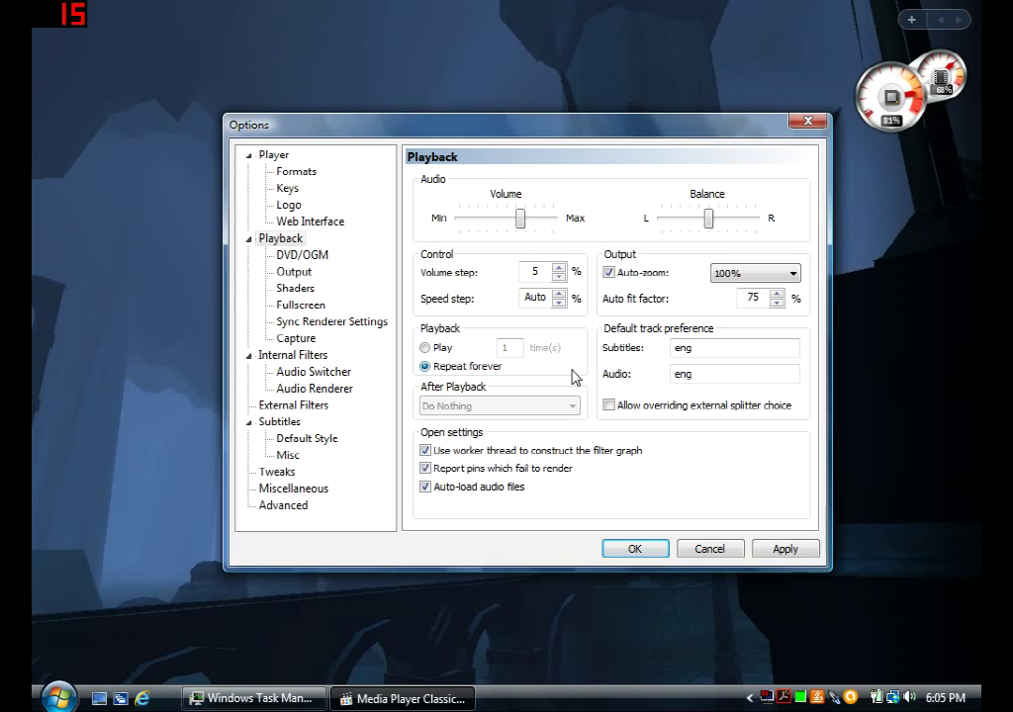
Apply the 'Repeat forever' playback setting and confirm the Options dialog with OK.
click(775, 552)
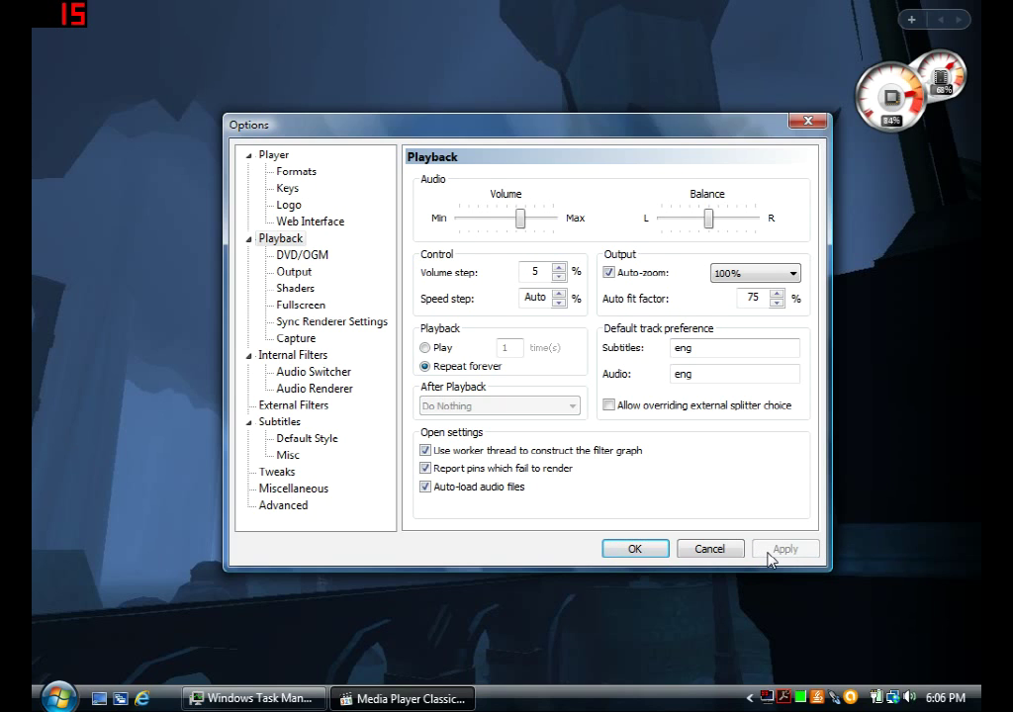
click(638, 550)
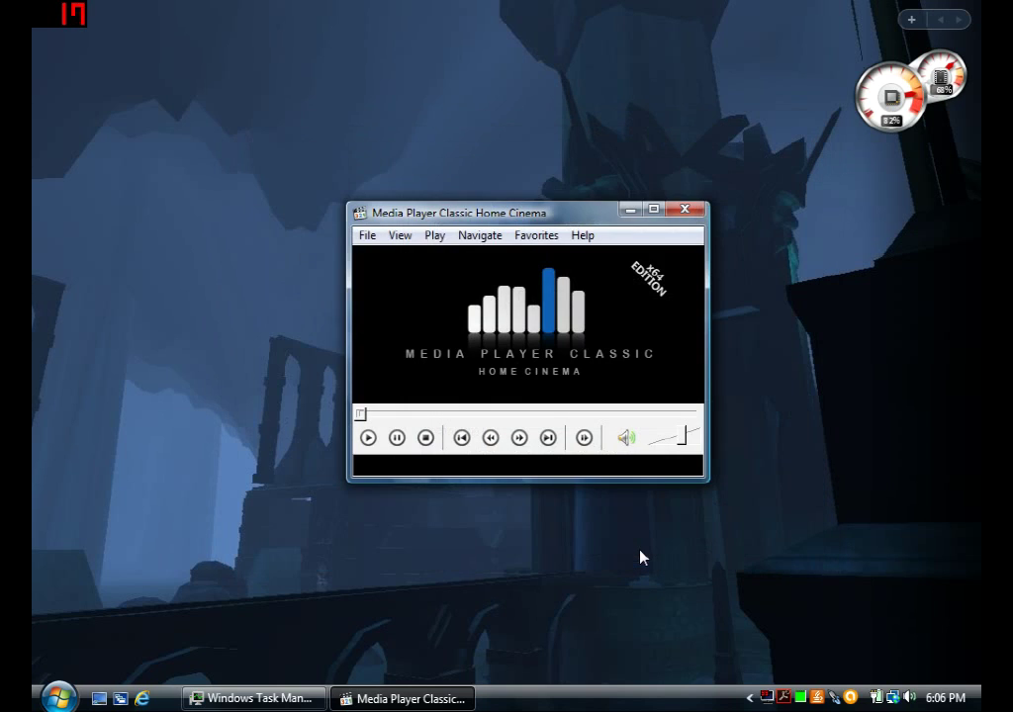